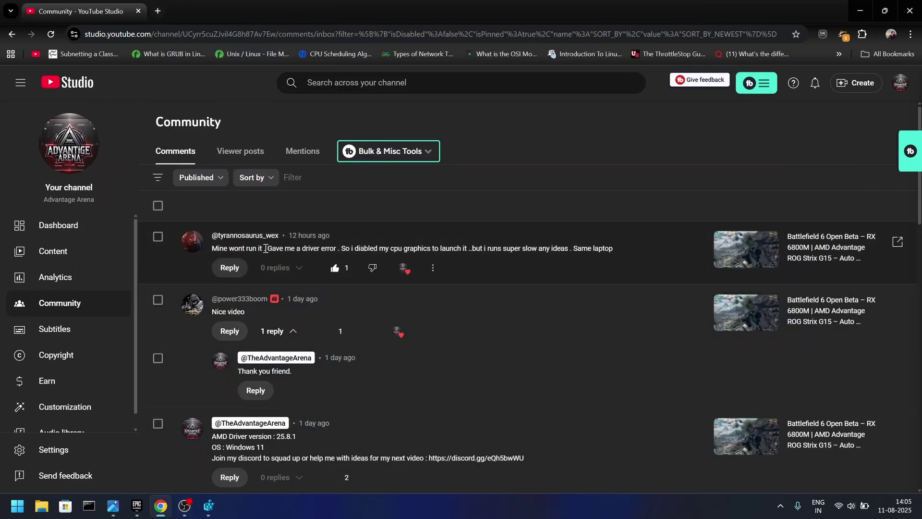
# Highlight the viewer's driver-error comment, then switch to the error screenshot in Photos.
pyautogui.moveTo(266, 248); pyautogui.dragTo(614, 249)
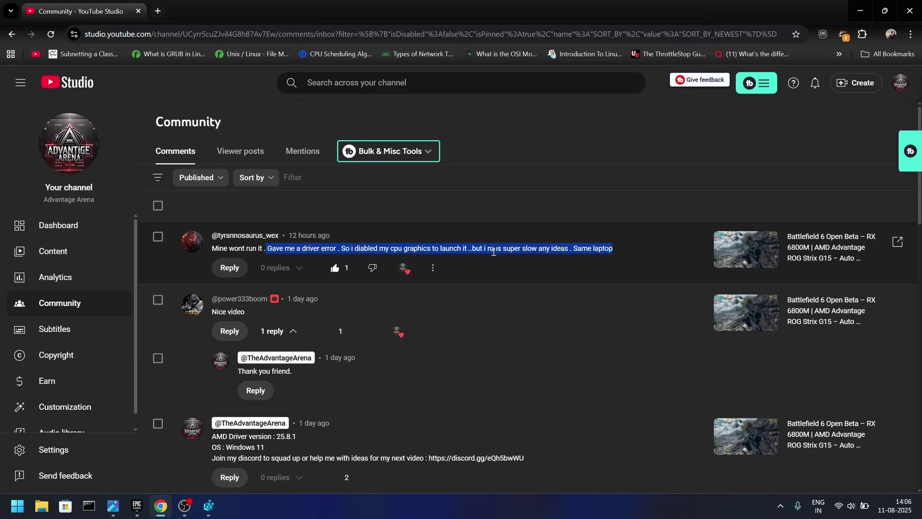
pyautogui.click(388, 246)
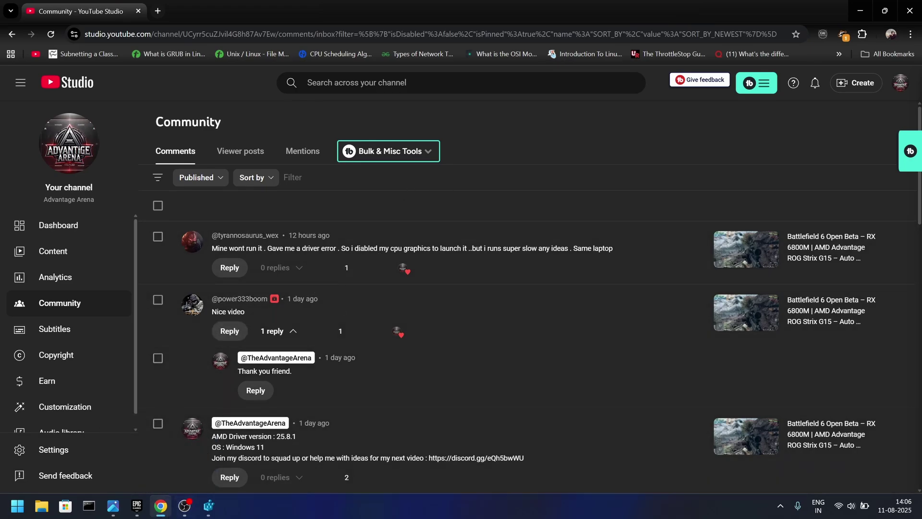
pyautogui.moveTo(161, 505)
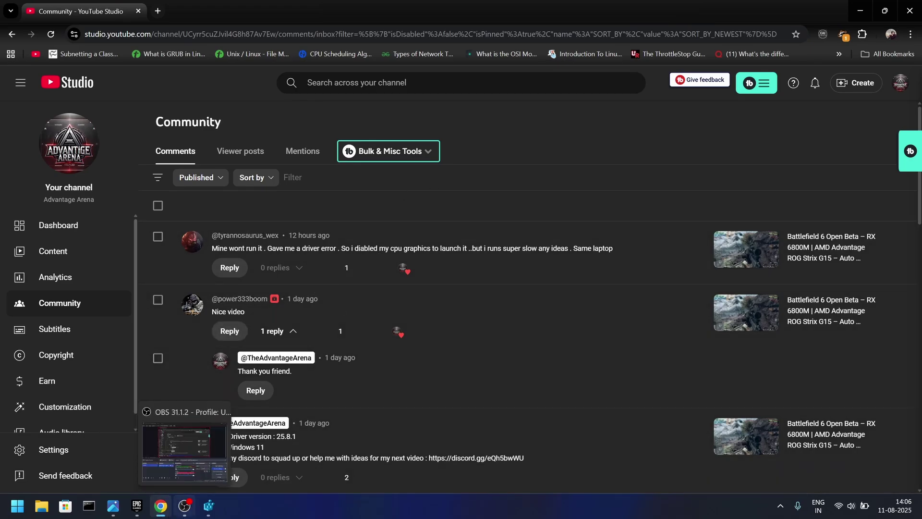
# Show the AMD driver-version error screenshot, then bring Registry Editor to the front.
pyautogui.click(149, 463)
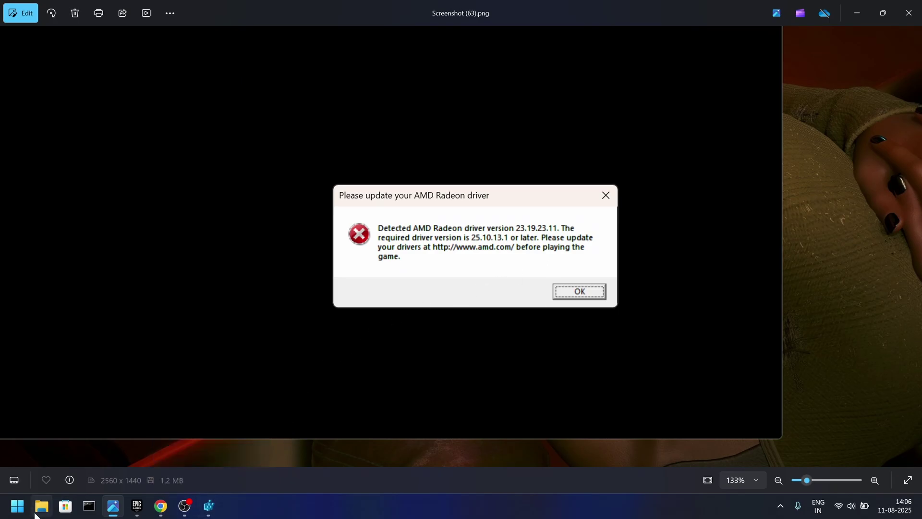
pyautogui.click(208, 506)
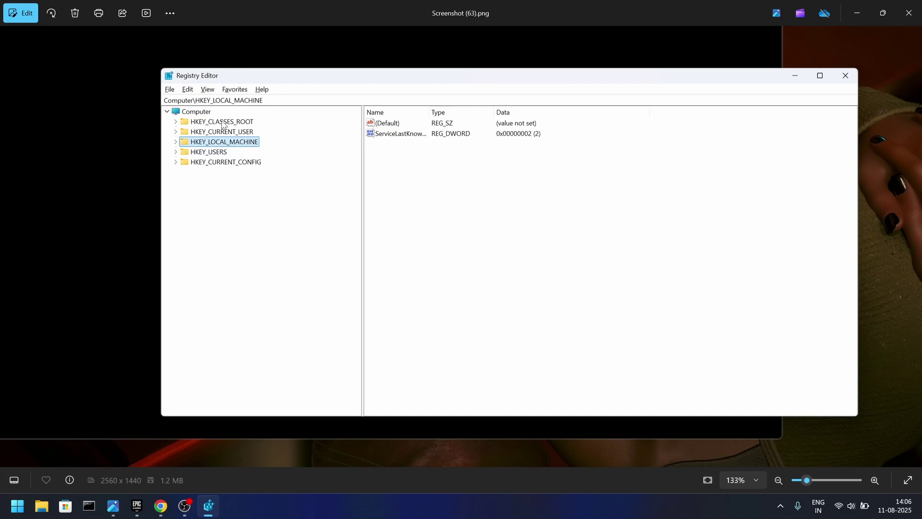
# Expand HKEY_LOCAL_MACHINE > SYSTEM > CurrentControlSet and scroll down to Control\Video.
pyautogui.click(176, 142)
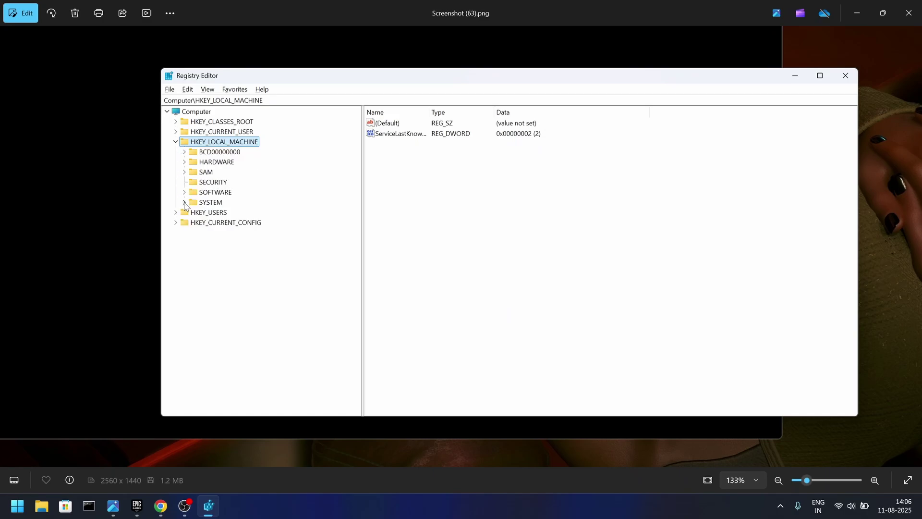
pyautogui.click(185, 203)
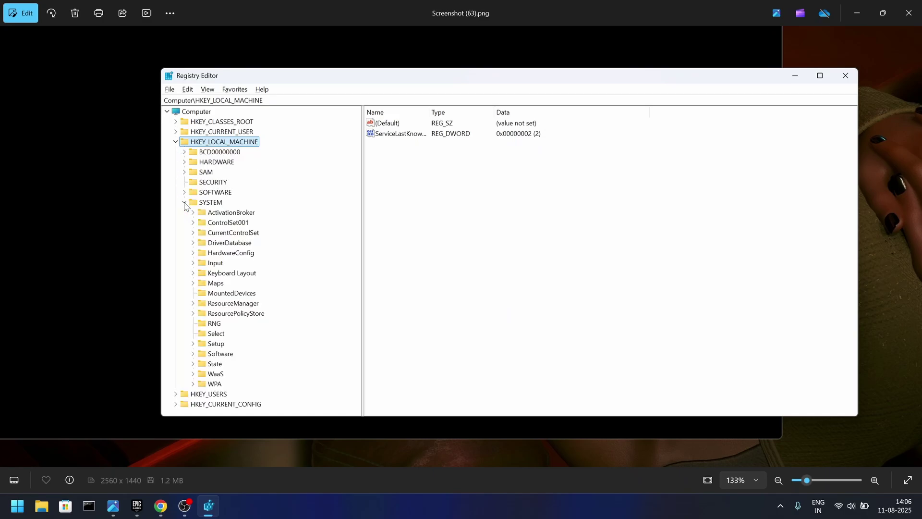
pyautogui.click(192, 234)
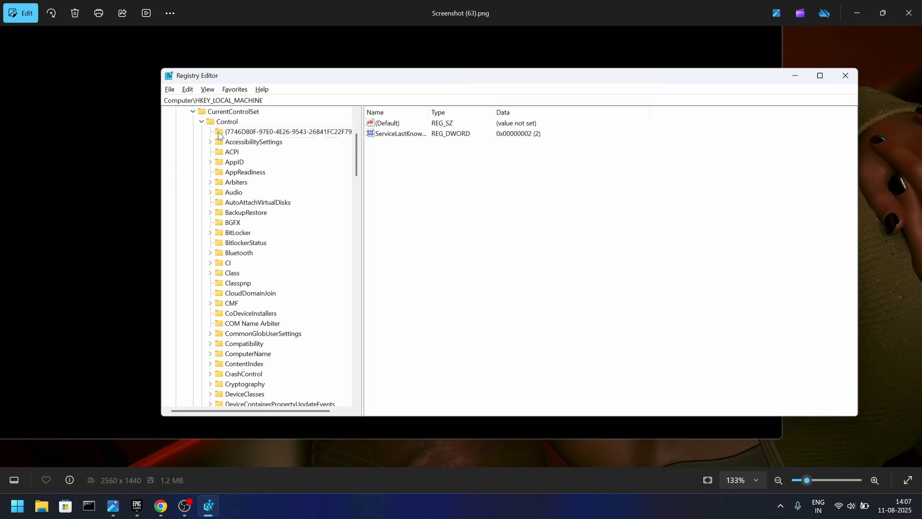
pyautogui.scroll(-2, 233, 161)
pyautogui.scroll(4, 233, 163)
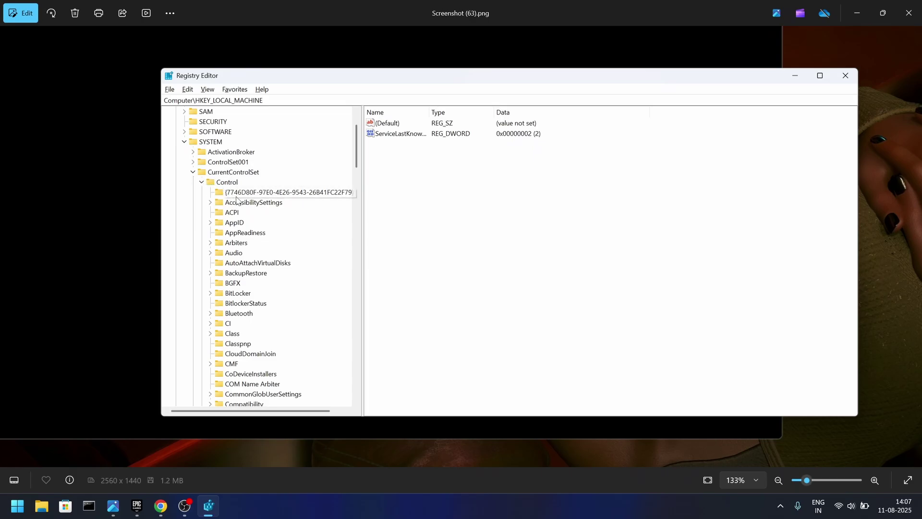
pyautogui.scroll(-2, 235, 199)
pyautogui.scroll(-7, 236, 201)
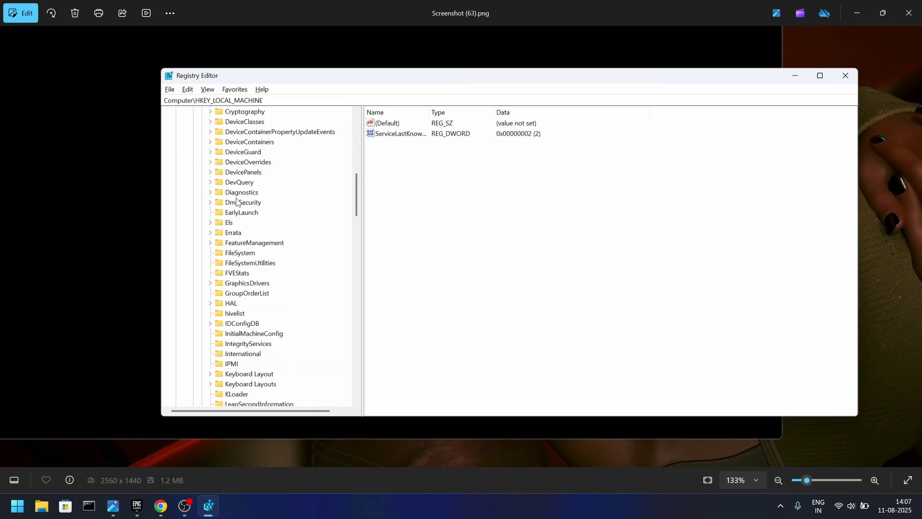
pyautogui.scroll(-18, 236, 202)
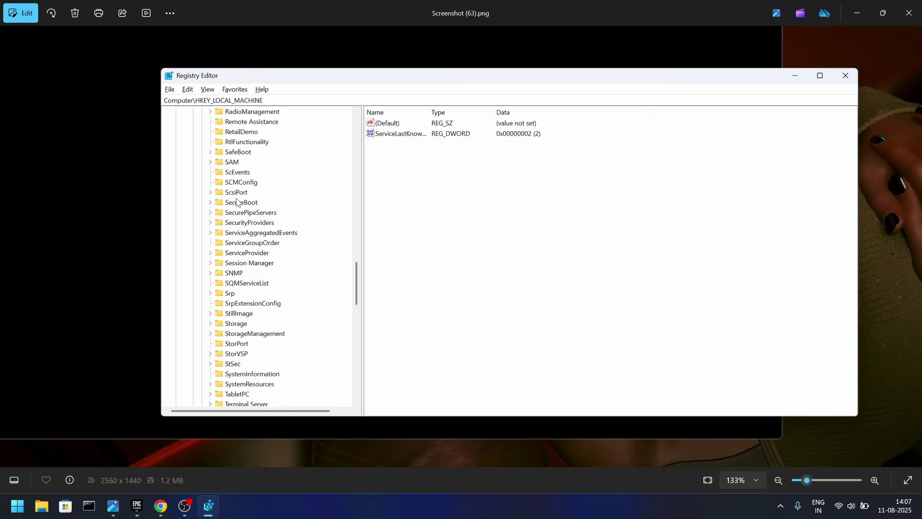
pyautogui.scroll(-2, 236, 202)
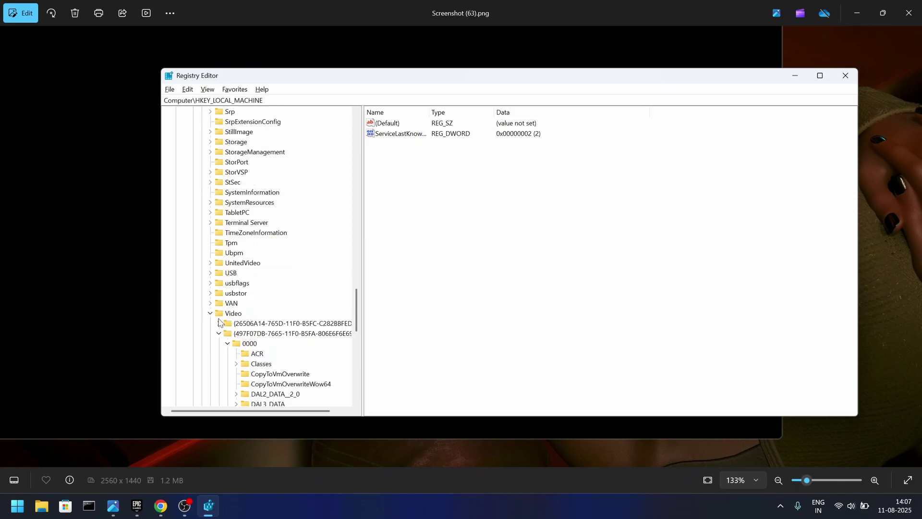
# Widen the key tree and open the 0000 key of the 26506A14 adapter under Video.
pyautogui.click(219, 334)
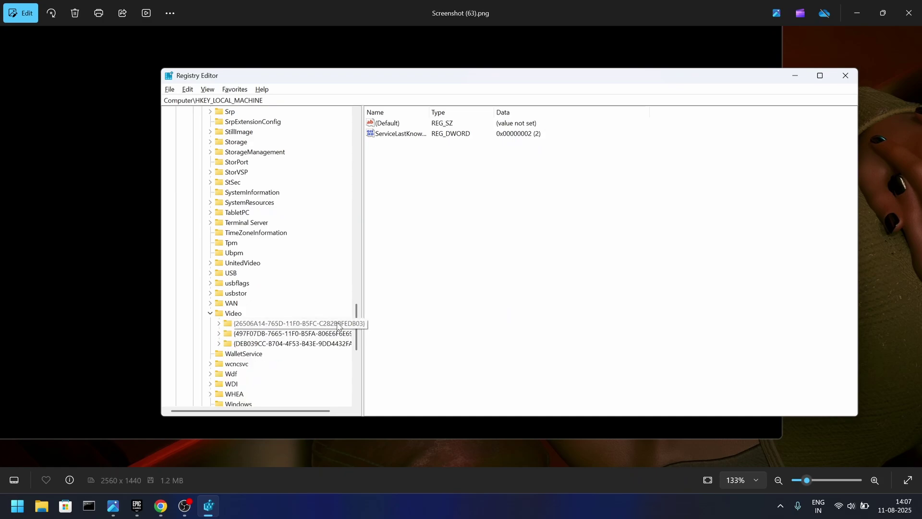
pyautogui.moveTo(363, 319); pyautogui.dragTo(379, 318)
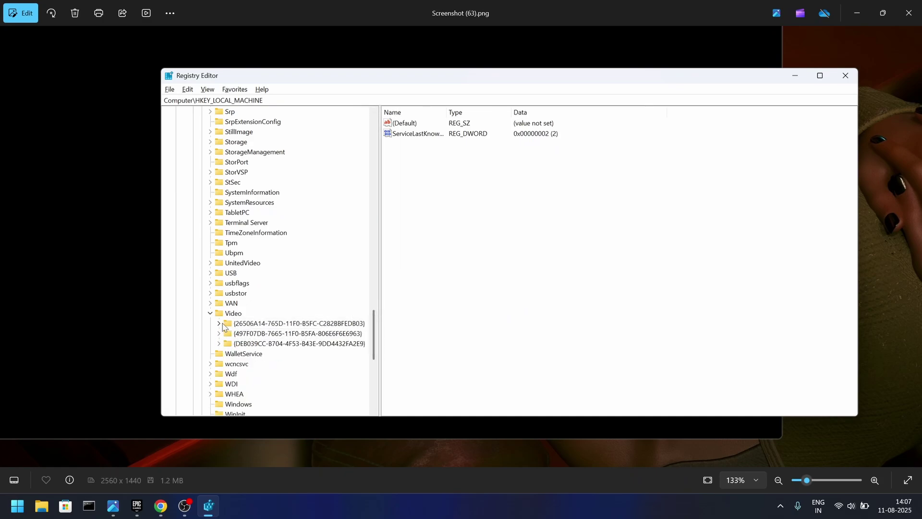
pyautogui.click(219, 324)
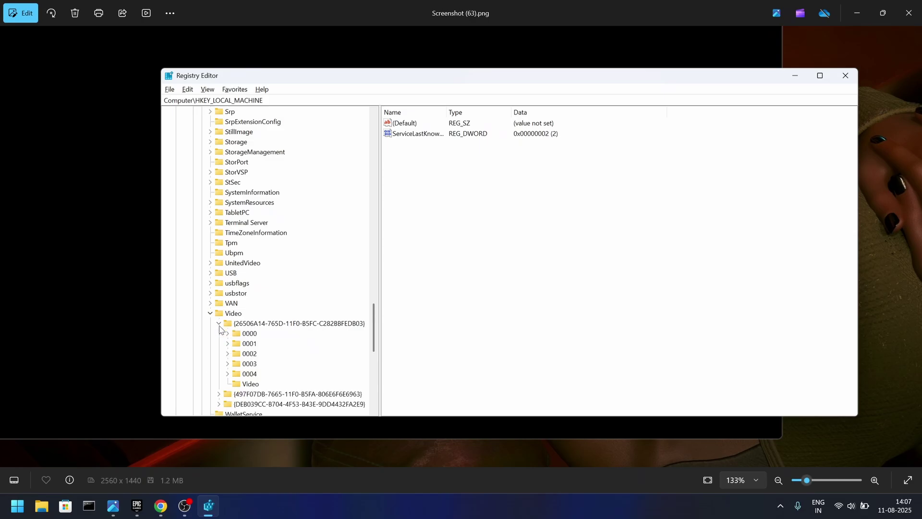
pyautogui.click(248, 334)
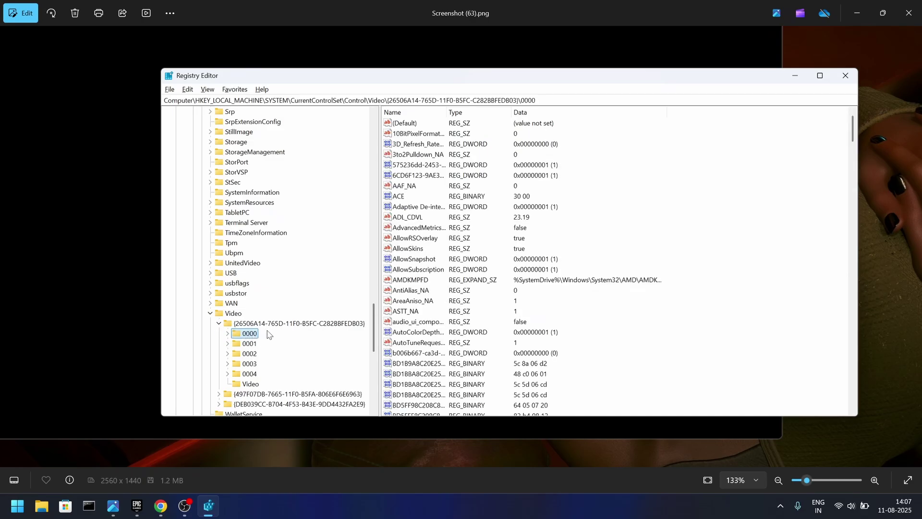
# Scroll through the 0000 key's driver values, including Radeon Software version 25.8.1.
pyautogui.scroll(-4, 416, 187)
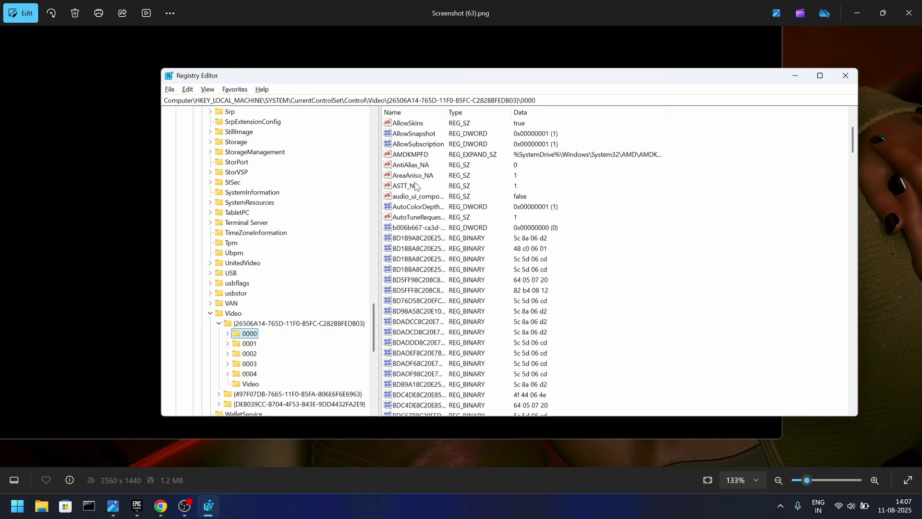
pyautogui.scroll(4, 416, 182)
pyautogui.scroll(-8, 416, 163)
pyautogui.scroll(-3, 415, 158)
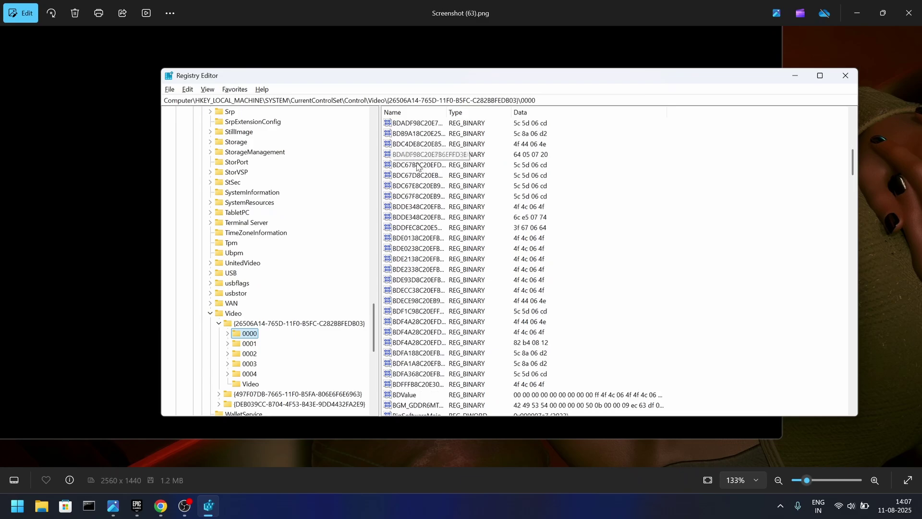
pyautogui.scroll(-9, 415, 159)
pyautogui.scroll(-20, 416, 174)
pyautogui.scroll(-20, 412, 208)
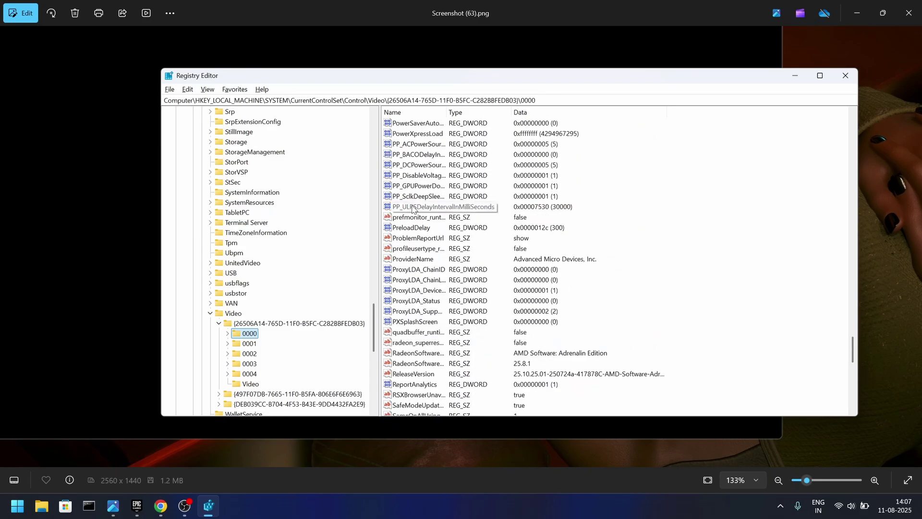
pyautogui.scroll(-1, 412, 208)
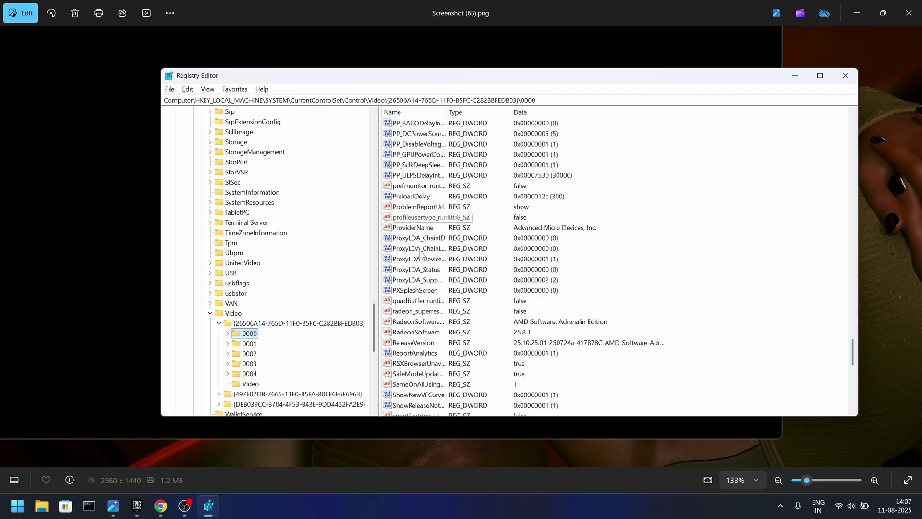
pyautogui.scroll(-1, 422, 317)
pyautogui.scroll(-3, 422, 331)
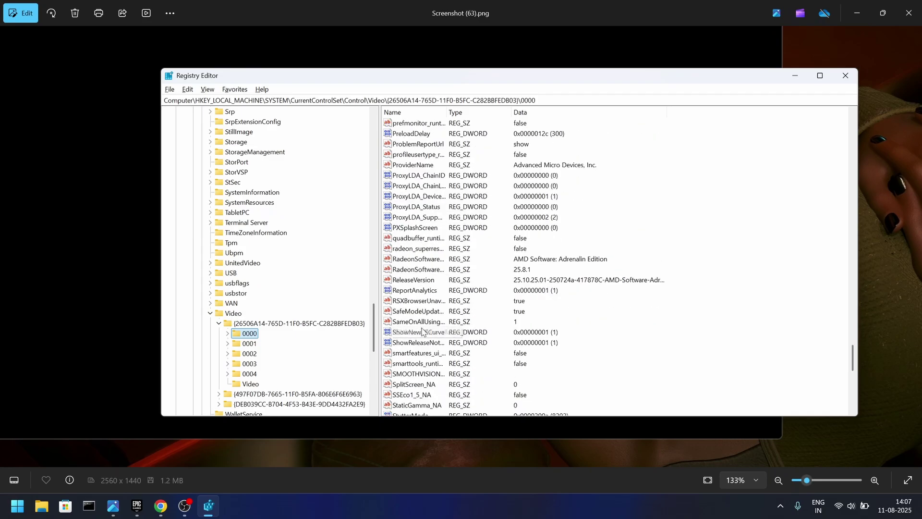
pyautogui.scroll(-1, 422, 330)
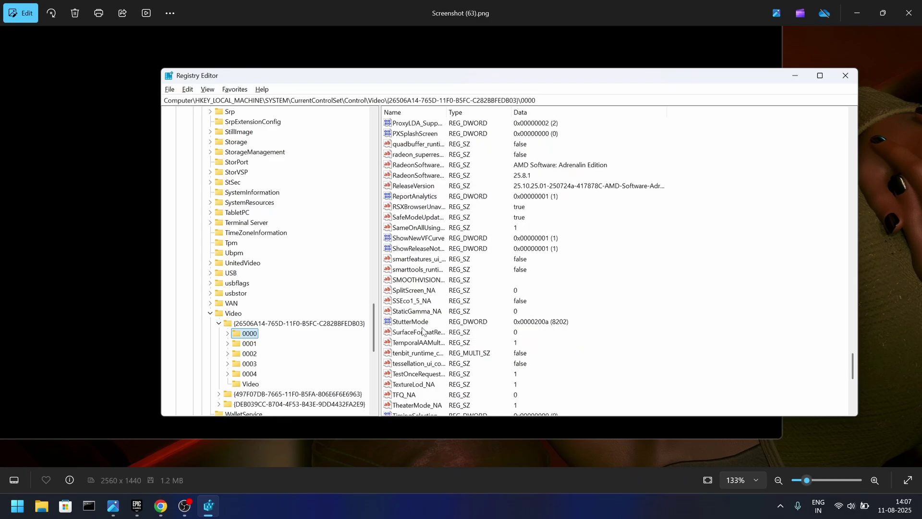
# Collapse the 26506A14 adapter and open the 497F07DB adapter's 0000 key.
pyautogui.click(227, 333)
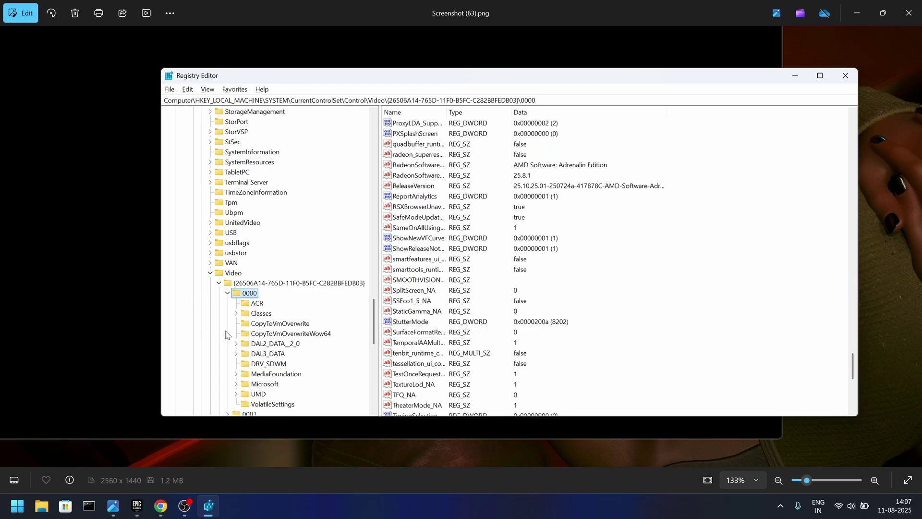
pyautogui.click(220, 283)
pyautogui.click(219, 292)
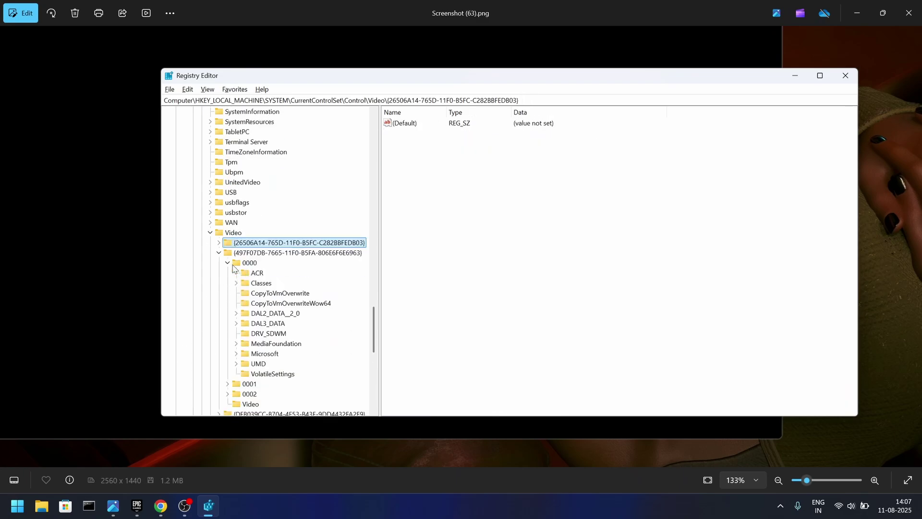
pyautogui.click(236, 264)
# Find and select the ReleaseVersion value (25.10.23.11) in the value list.
pyautogui.scroll(-3, 436, 226)
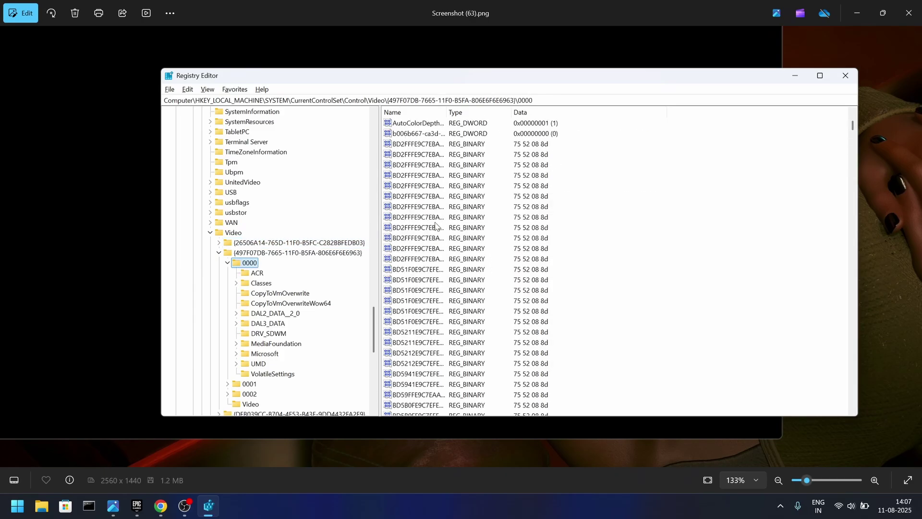
pyautogui.click(407, 243)
pyautogui.press('r')
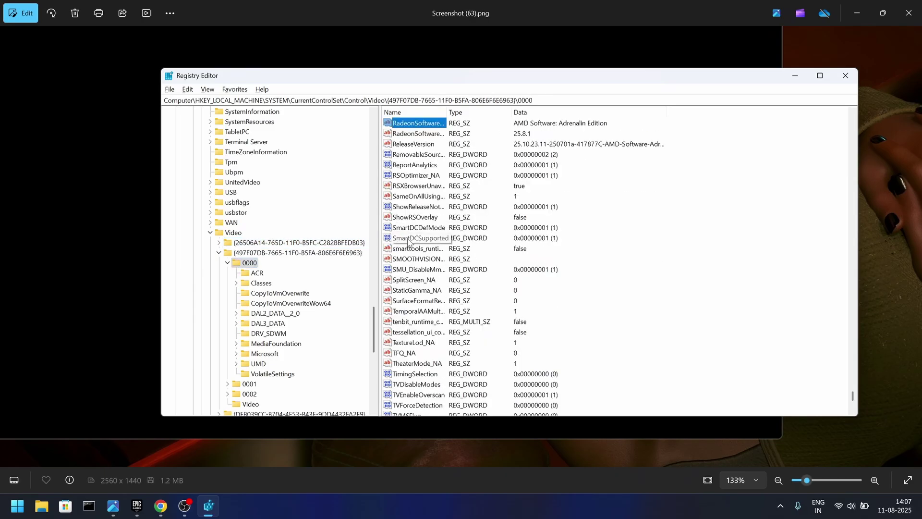
pyautogui.click(416, 144)
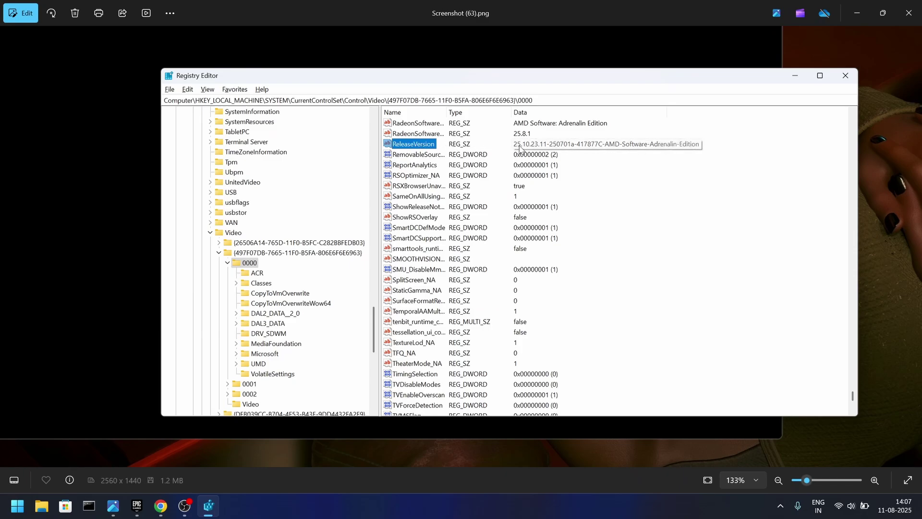
pyautogui.click(522, 147)
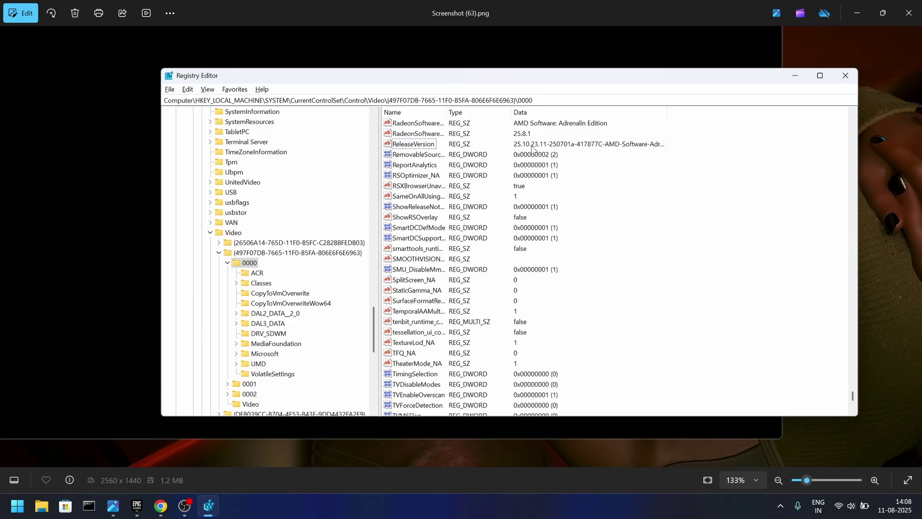
# Edit the ReleaseVersion data after 25.10.23.11 and save the change with OK.
pyautogui.doubleClick(421, 145)
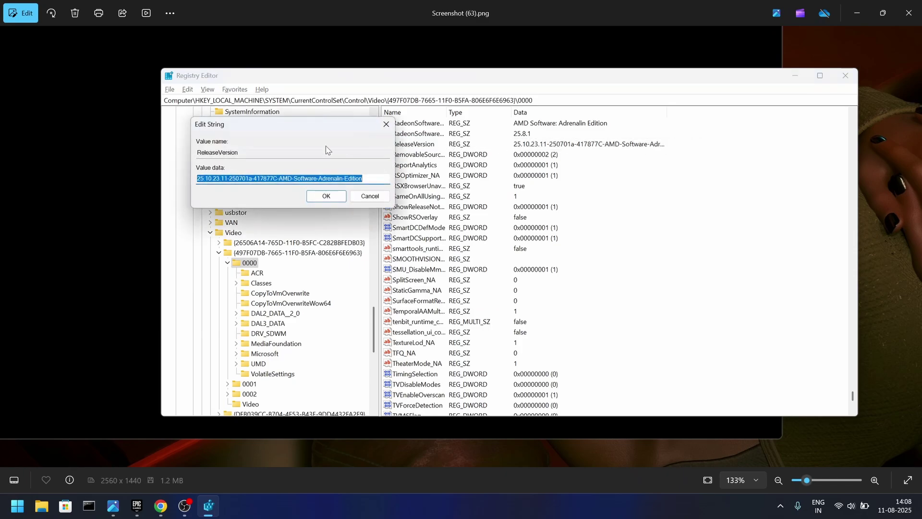
pyautogui.click(228, 179)
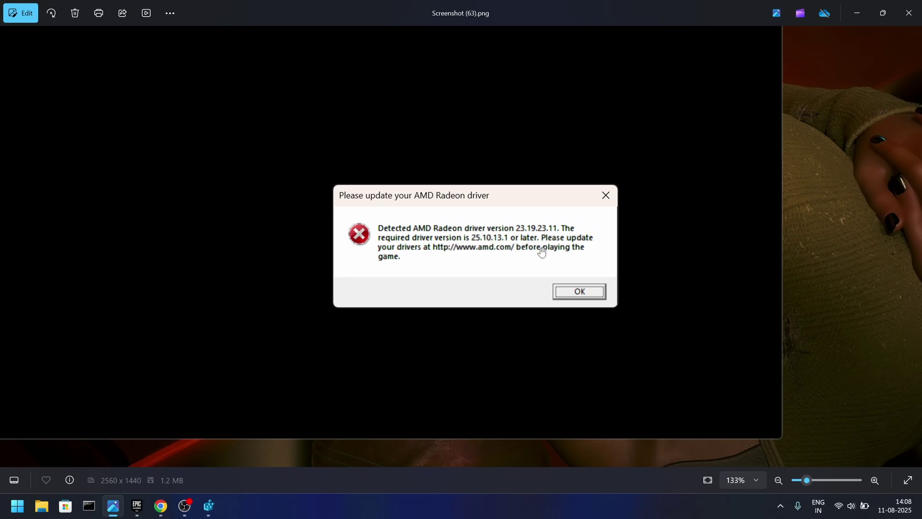
pyautogui.hotkey('alt', 'Tab')
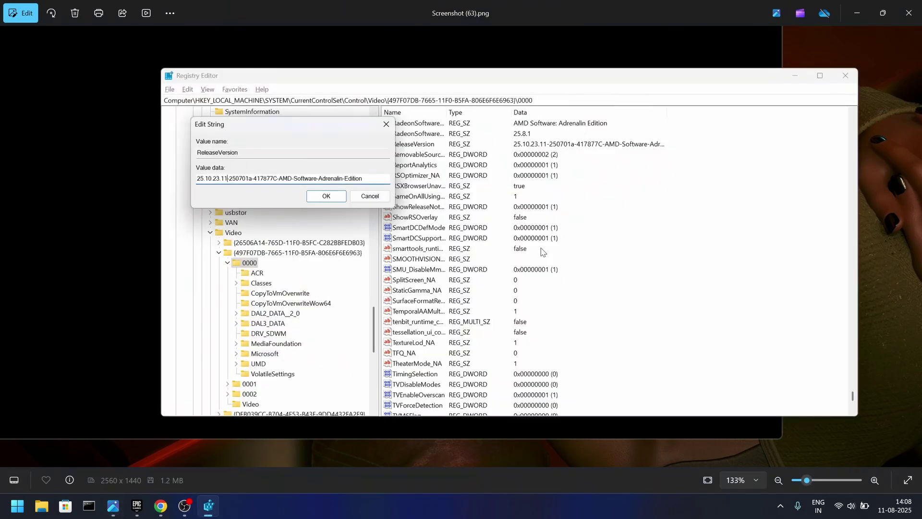
pyautogui.click(328, 198)
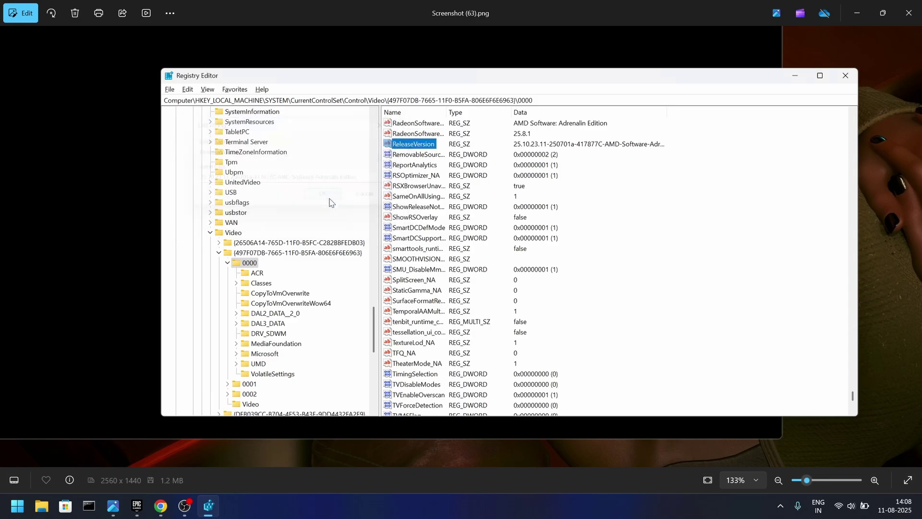
# Close Registry Editor, the Photos error screenshot and the Chrome browser window.
pyautogui.click(845, 77)
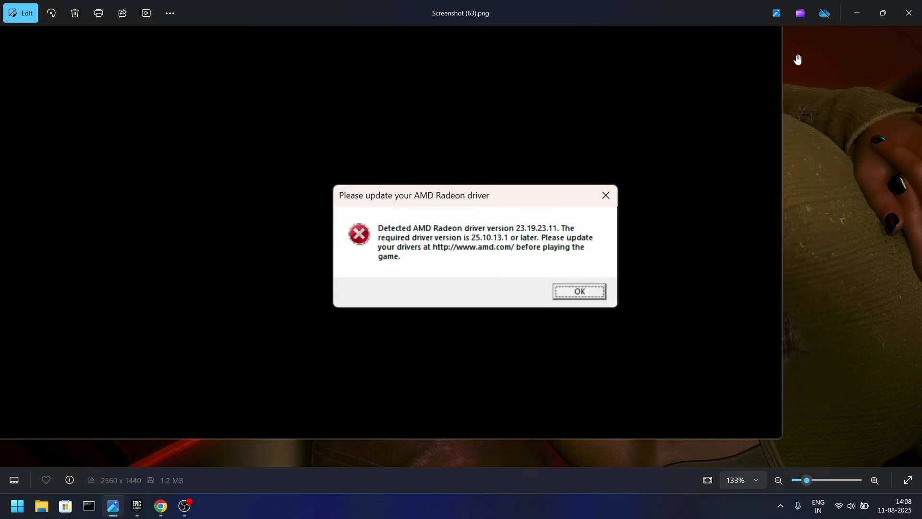
pyautogui.click(906, 15)
pyautogui.click(906, 6)
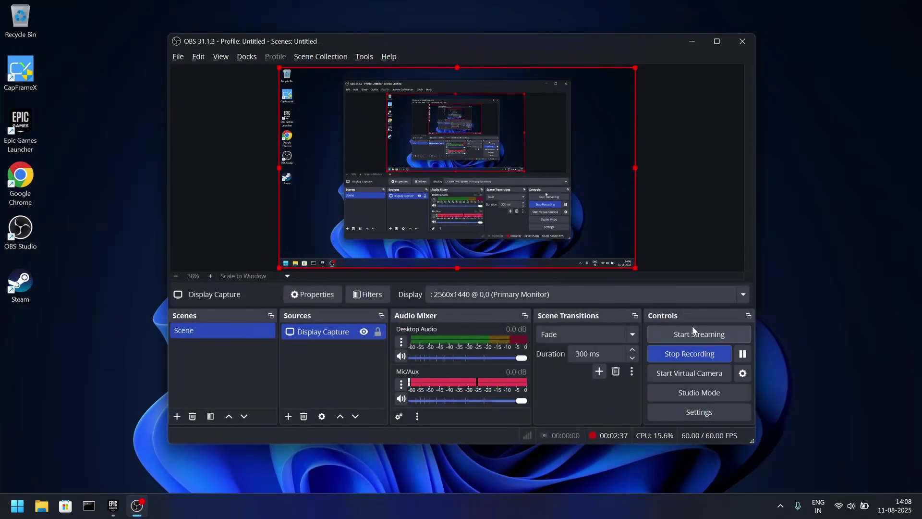
# Launch Battlefield 6 Open Beta from Steam's tray icon menu.
pyautogui.click(781, 505)
pyautogui.rightClick(824, 451)
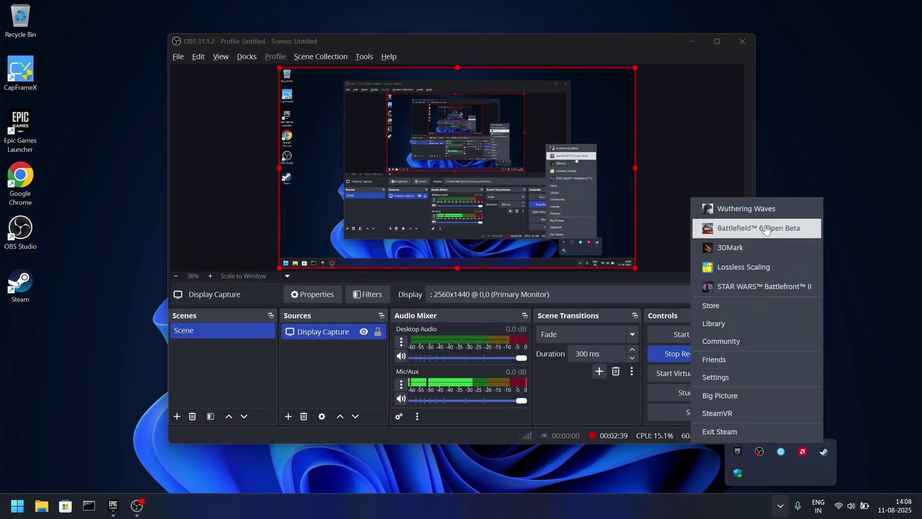
pyautogui.click(764, 227)
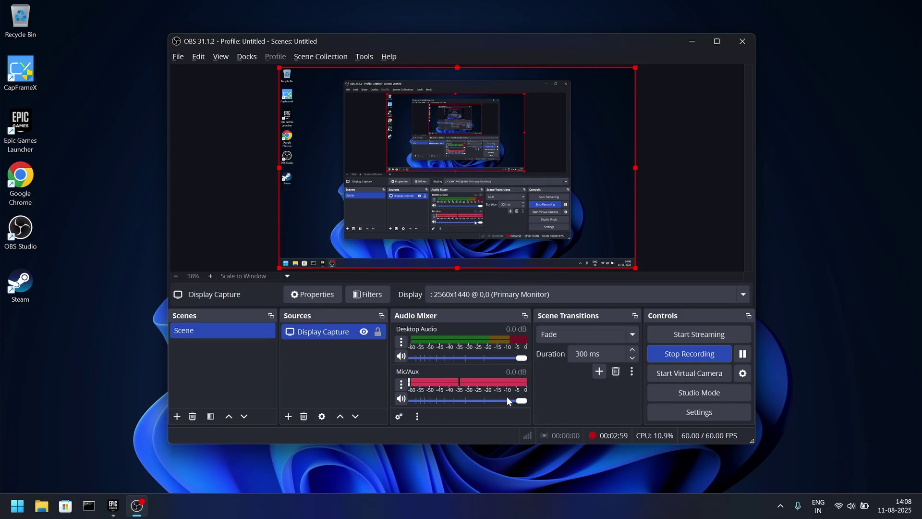
# Turn the OBS Mic/Aux volume down and mute it so it reads -inf dB.
pyautogui.moveTo(521, 400); pyautogui.dragTo(411, 401)
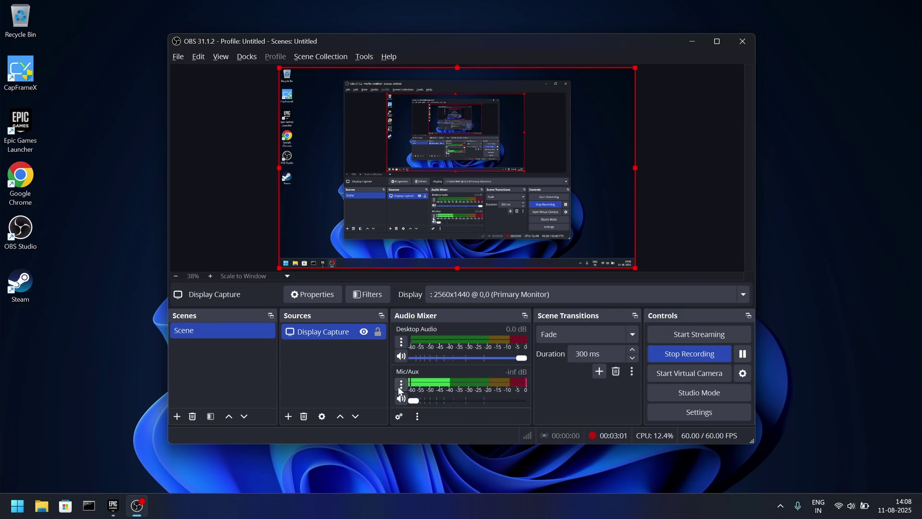
pyautogui.click(401, 384)
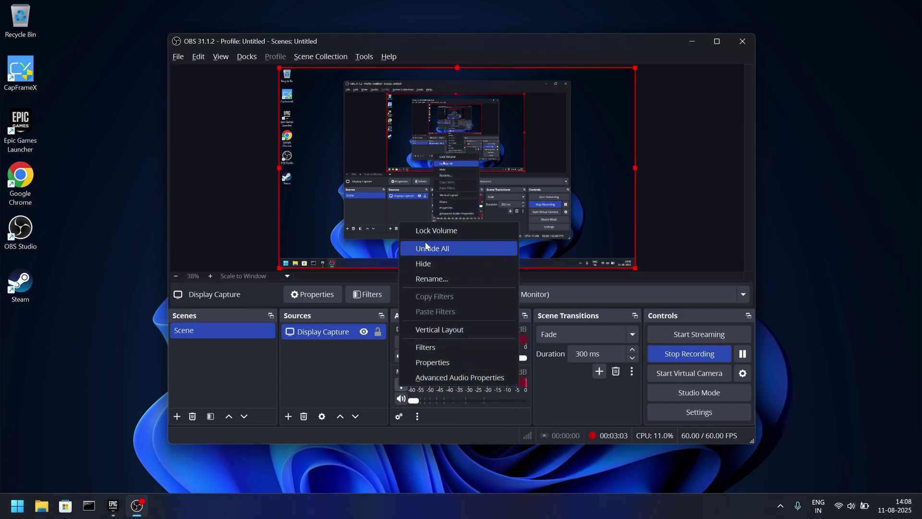
pyautogui.click(401, 399)
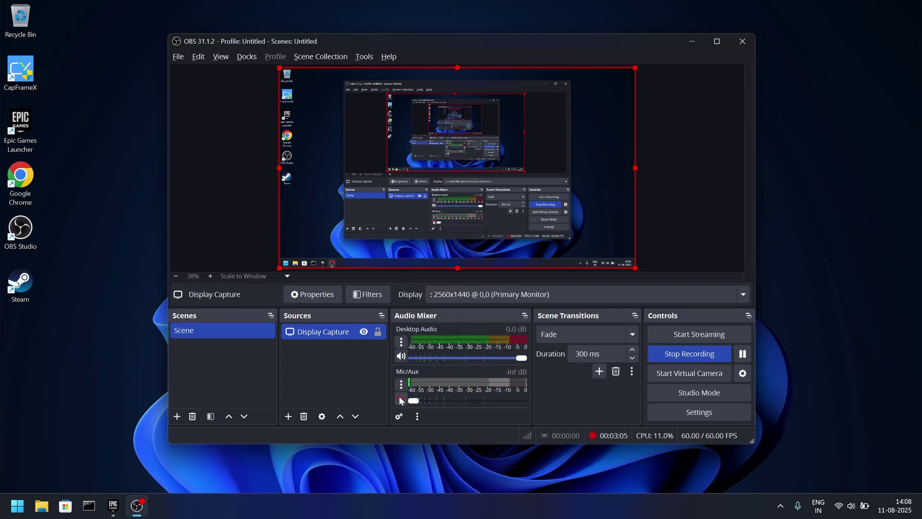
pyautogui.click(362, 387)
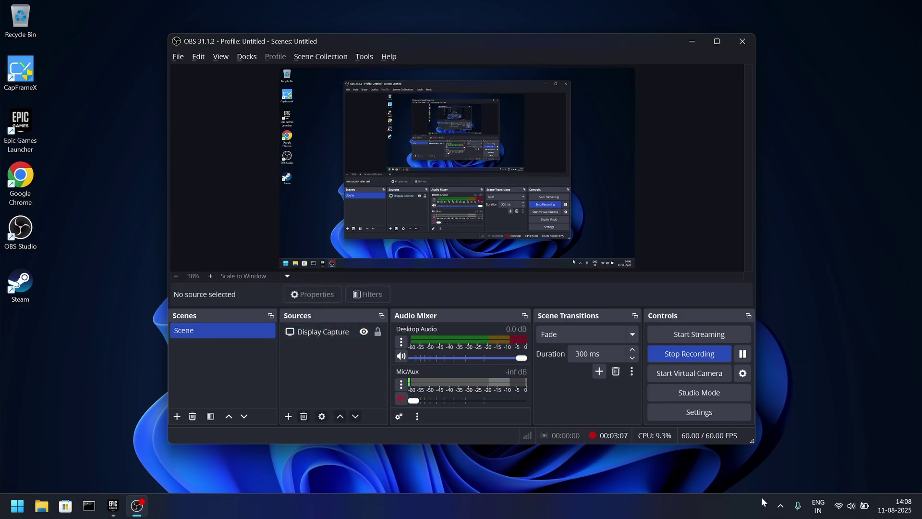
pyautogui.click(777, 508)
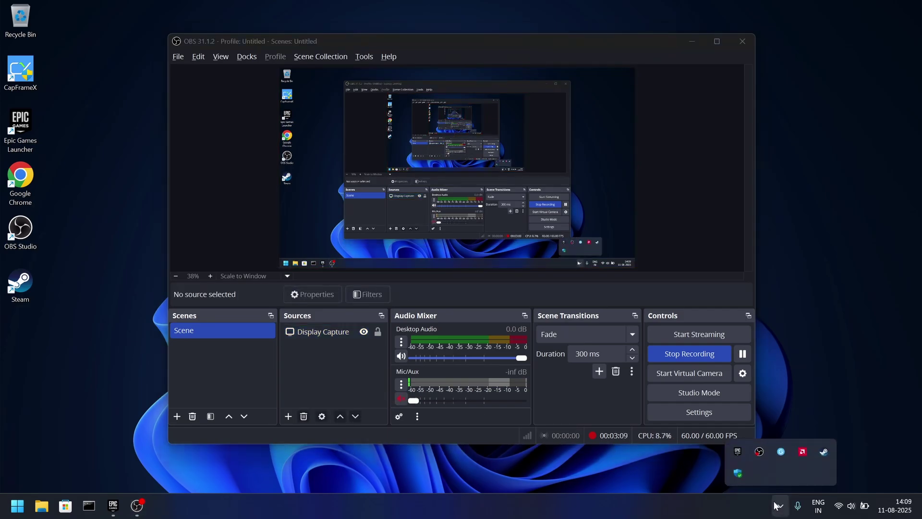